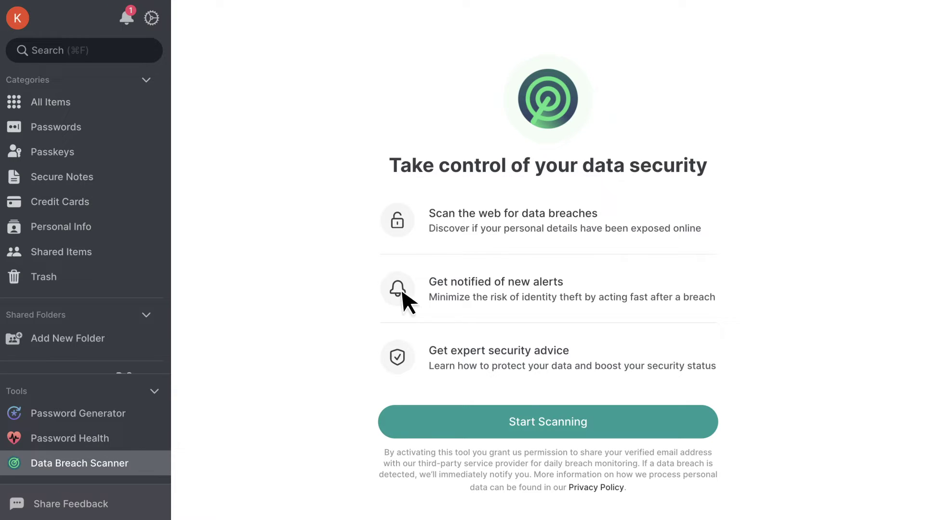
{"action": "left_click", "coordinate": [550, 428]}
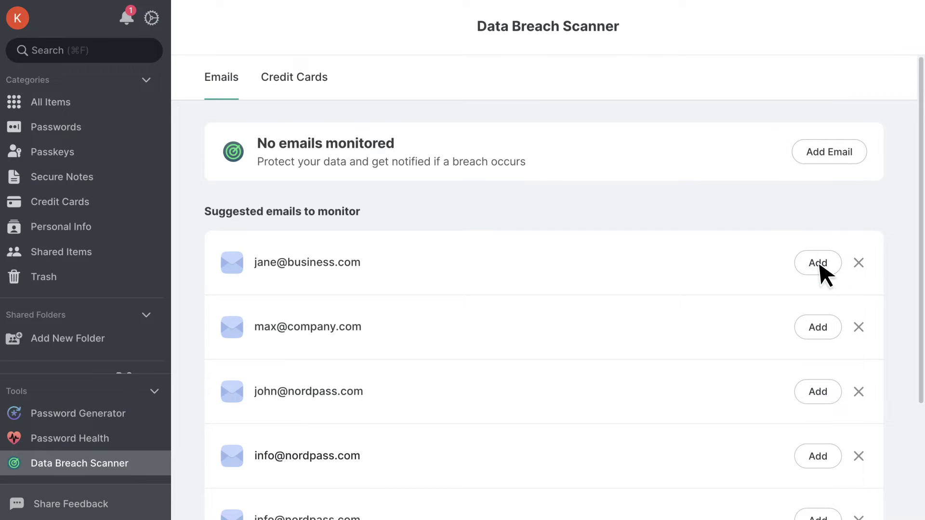
{"action": "left_click", "coordinate": [837, 162]}
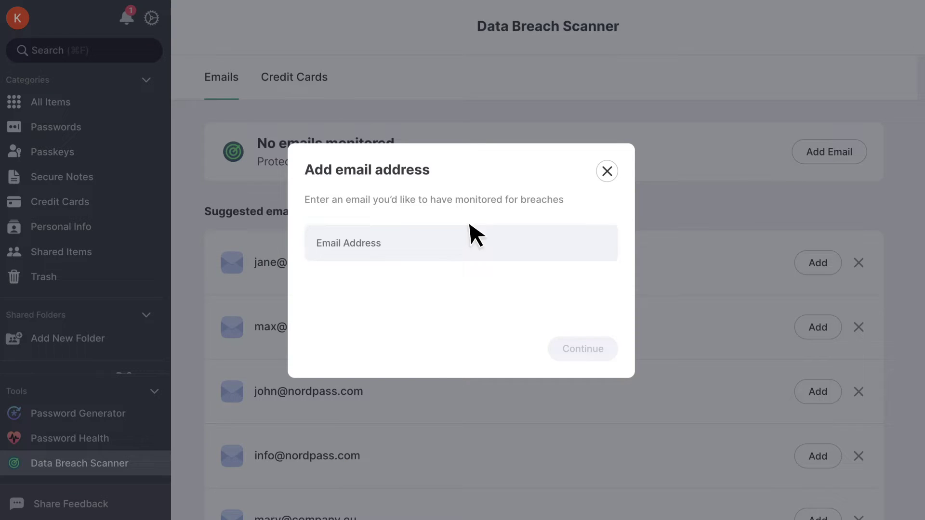
{"action": "left_click", "coordinate": [355, 253]}
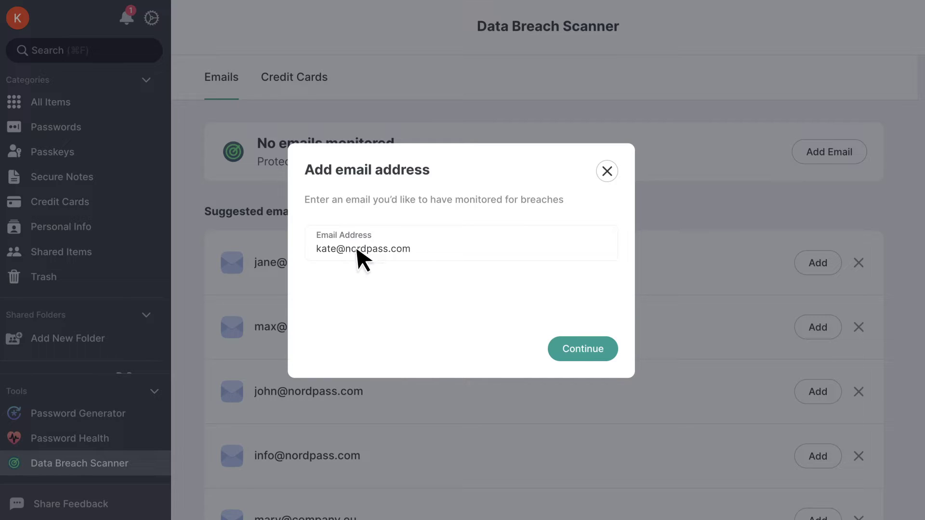
{"action": "left_click", "coordinate": [582, 352]}
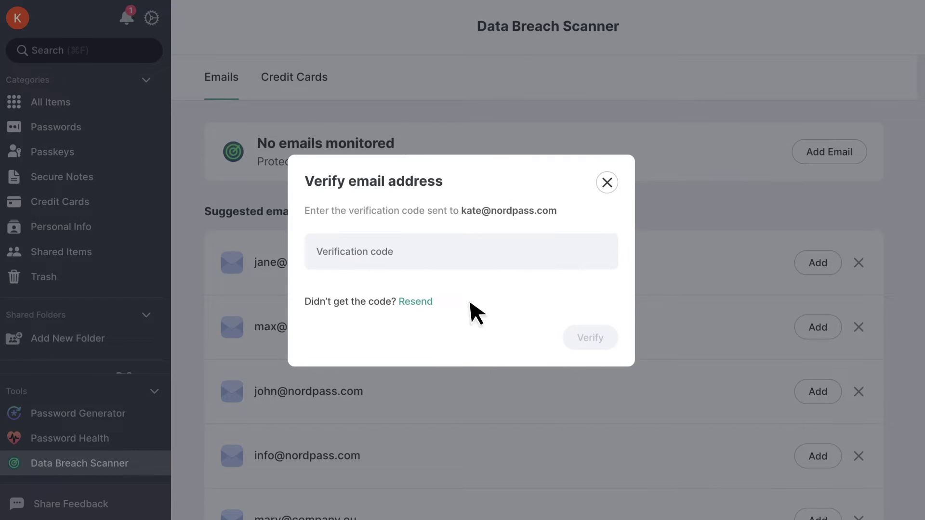
{"action": "left_click", "coordinate": [361, 254]}
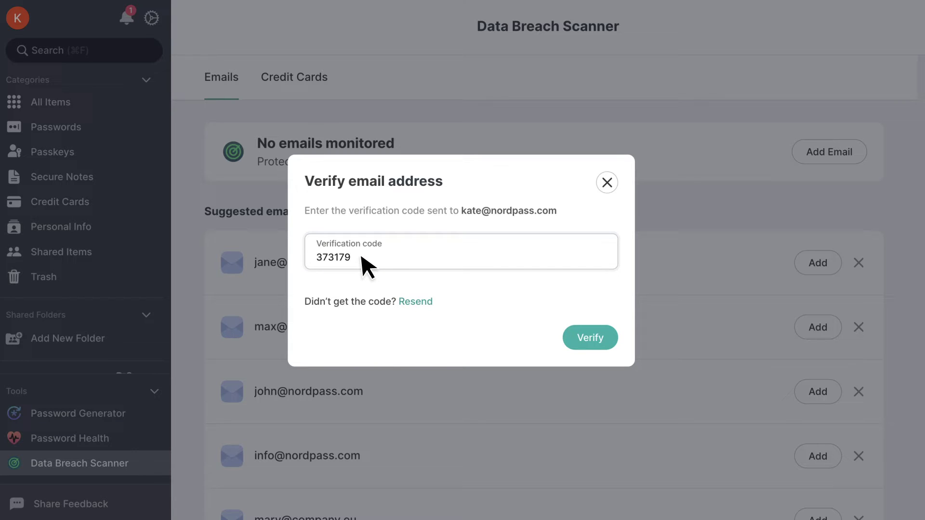
{"action": "left_click", "coordinate": [591, 336]}
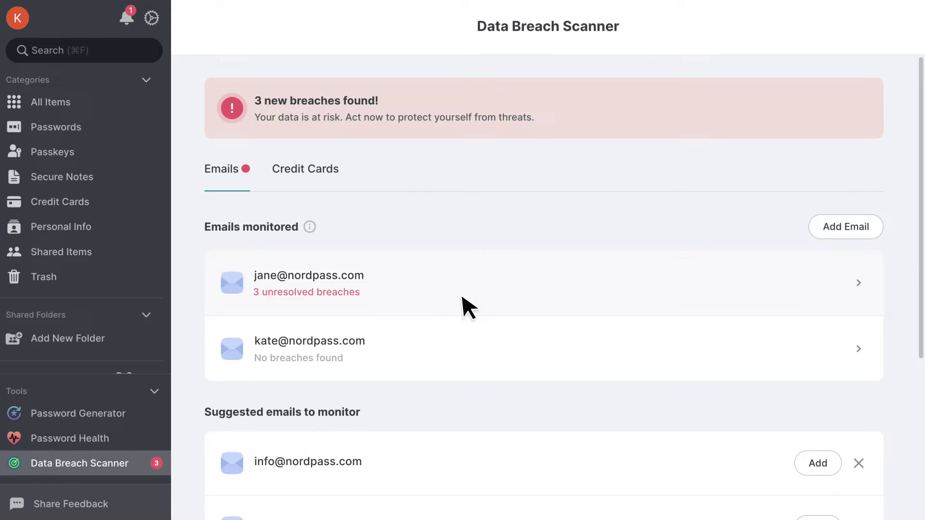
{"action": "left_click", "coordinate": [421, 291]}
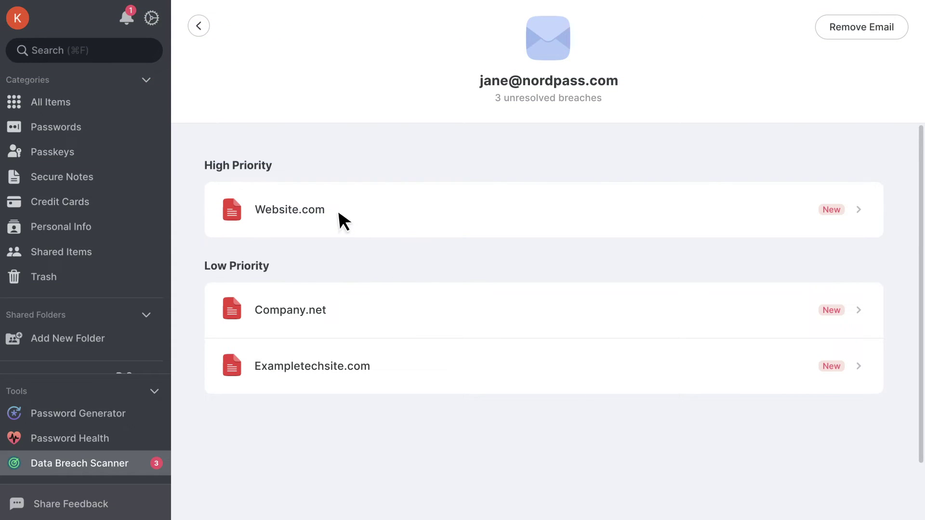
{"action": "left_click", "coordinate": [342, 218]}
{"action": "scroll", "coordinate": [347, 243], "scroll_direction": "down", "scroll_amount": 3}
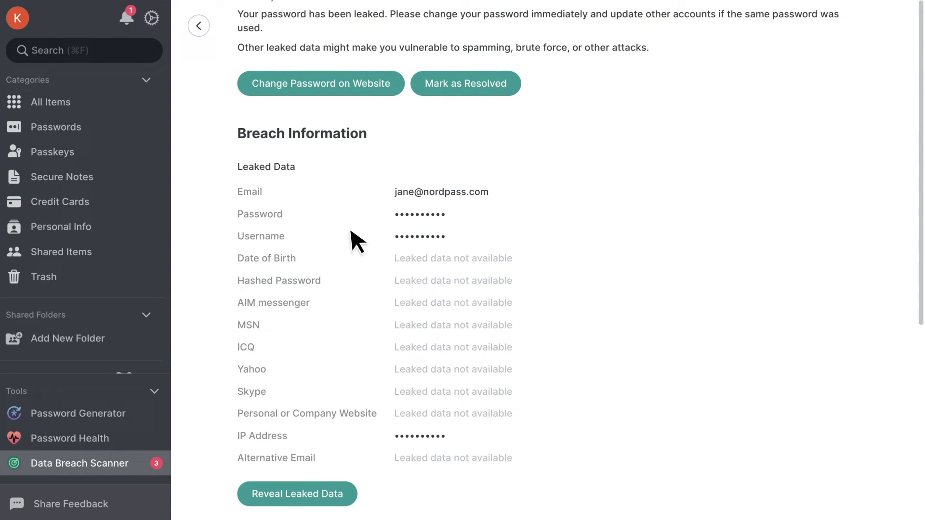
On the site's change-password page, set a NordPass-generated password, update the saved login and save it.
{"action": "left_click", "coordinate": [320, 82]}
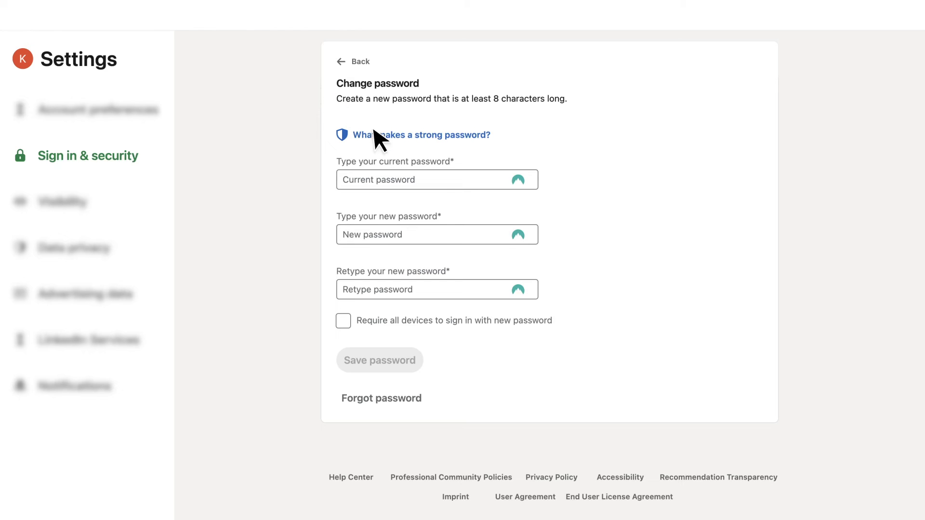
{"action": "left_click", "coordinate": [433, 180]}
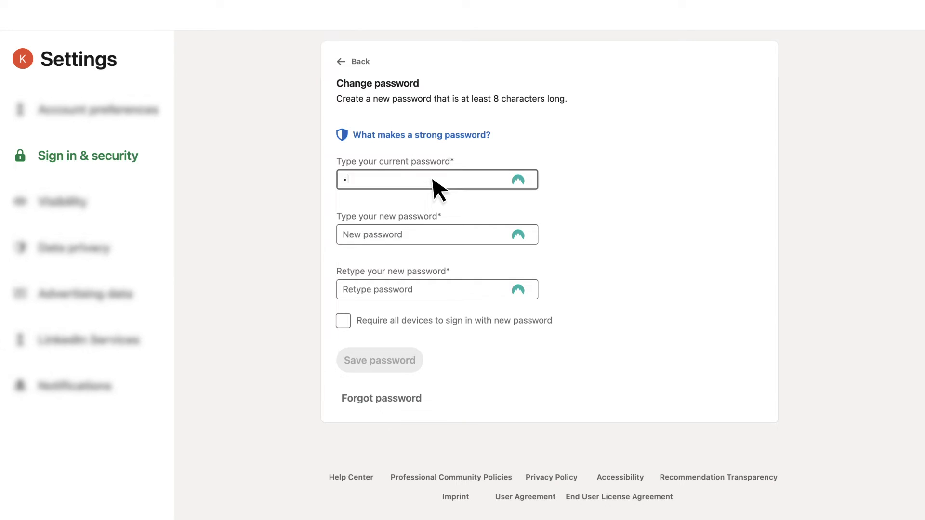
{"action": "type", "text": "*****************"}
{"action": "left_click", "coordinate": [432, 231]}
{"action": "left_click", "coordinate": [447, 402]}
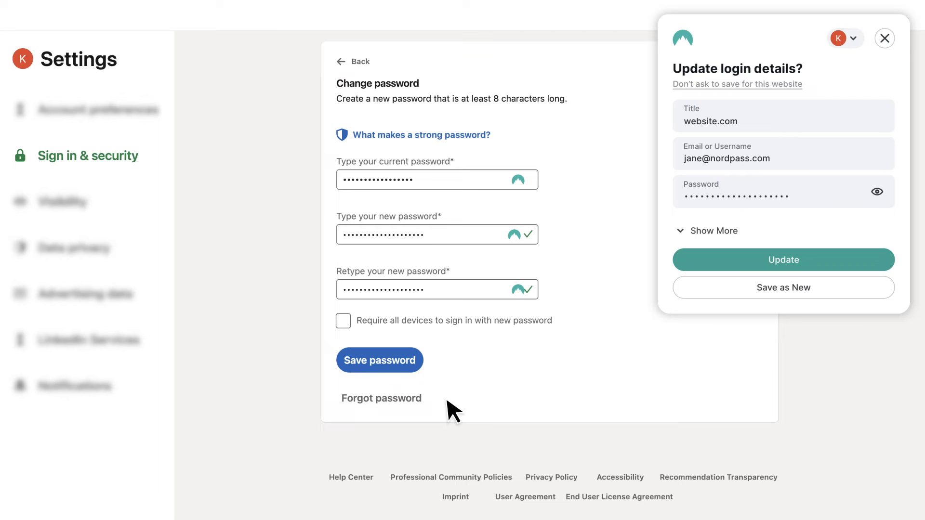
{"action": "left_click", "coordinate": [787, 269]}
{"action": "left_click", "coordinate": [382, 364]}
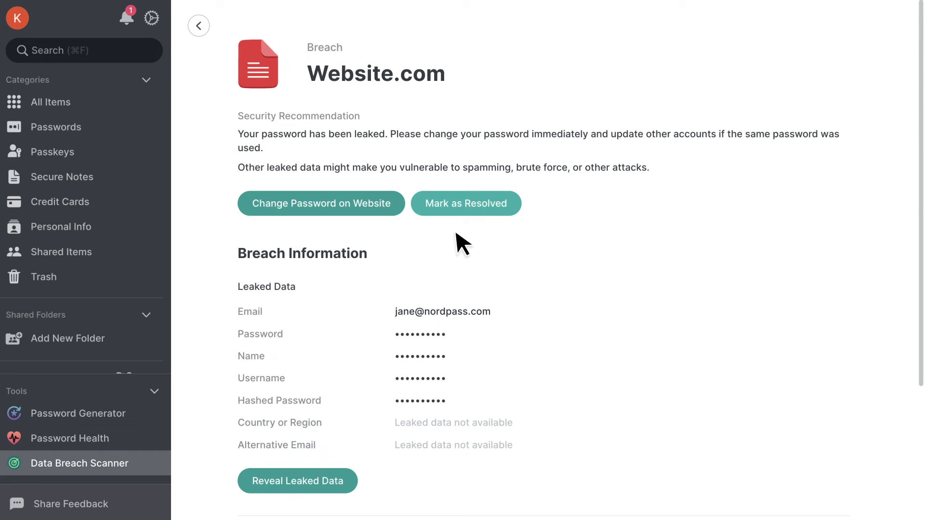
Mark the Website.com breach as resolved.
{"action": "left_click", "coordinate": [473, 204]}
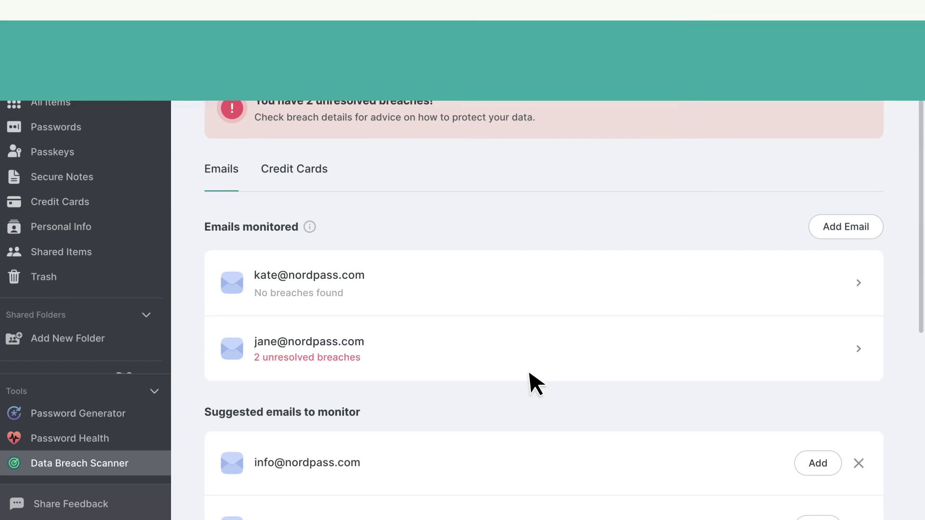
{"action": "left_click", "coordinate": [293, 171]}
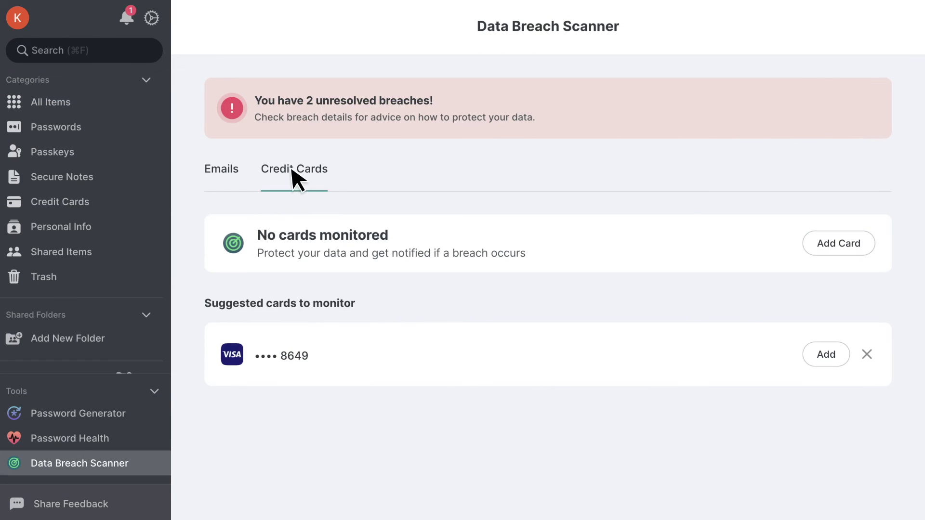
{"action": "left_click", "coordinate": [825, 354]}
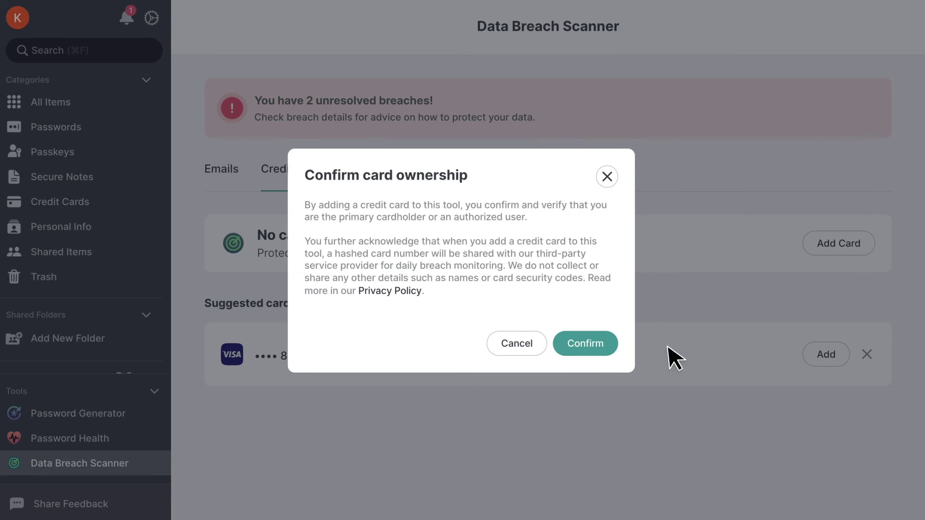
{"action": "left_click", "coordinate": [585, 344]}
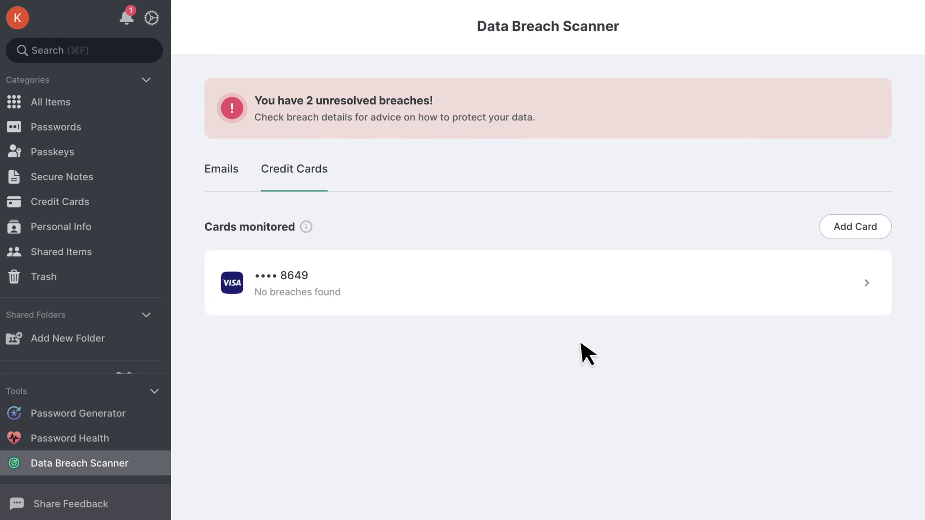
Add a new card ending 3808 for monitoring and confirm ownership.
{"action": "left_click", "coordinate": [857, 229]}
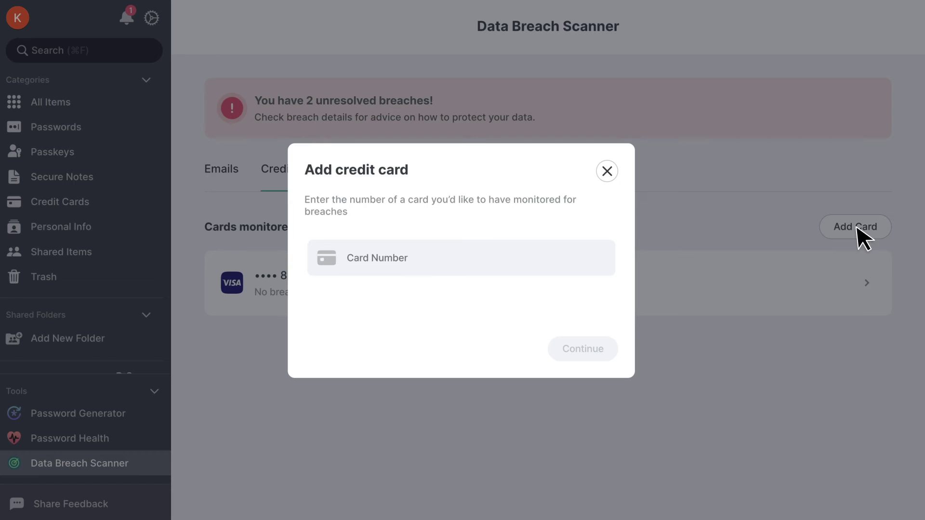
{"action": "left_click", "coordinate": [440, 260]}
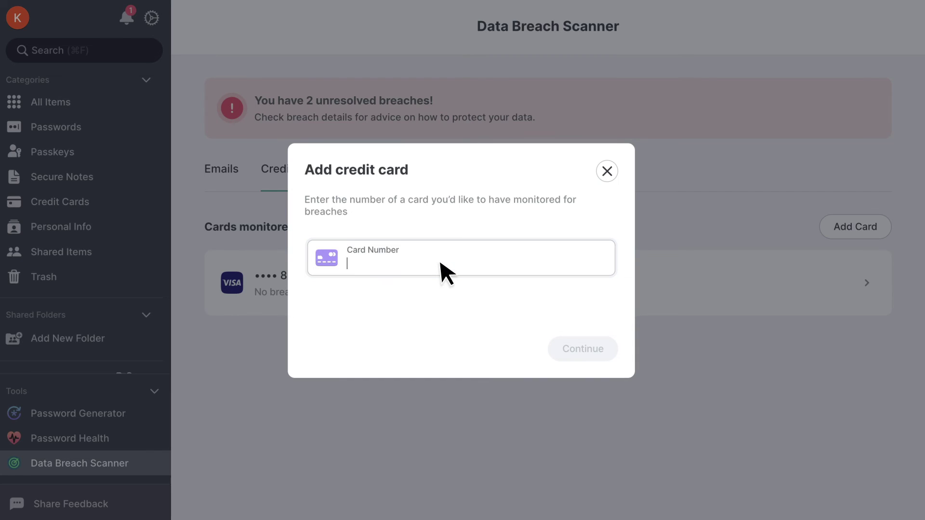
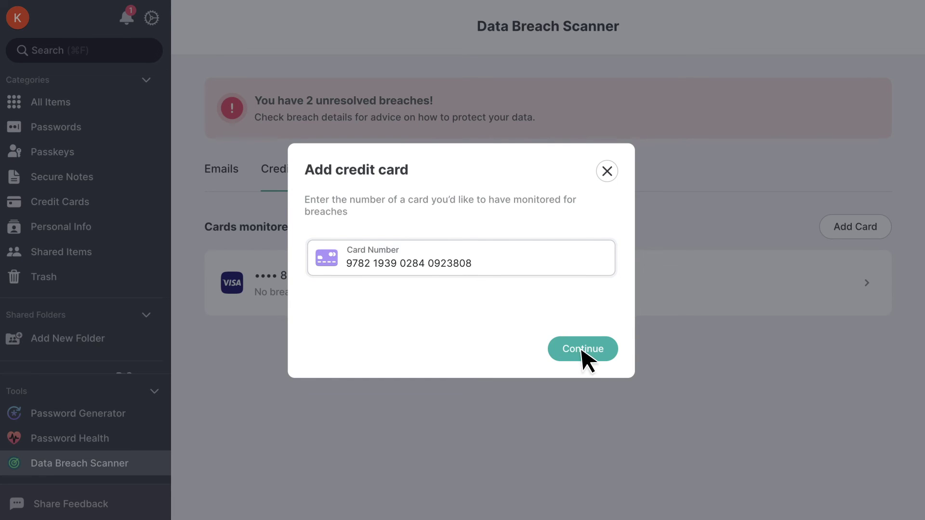
{"action": "left_click", "coordinate": [582, 349]}
{"action": "left_click", "coordinate": [586, 350]}
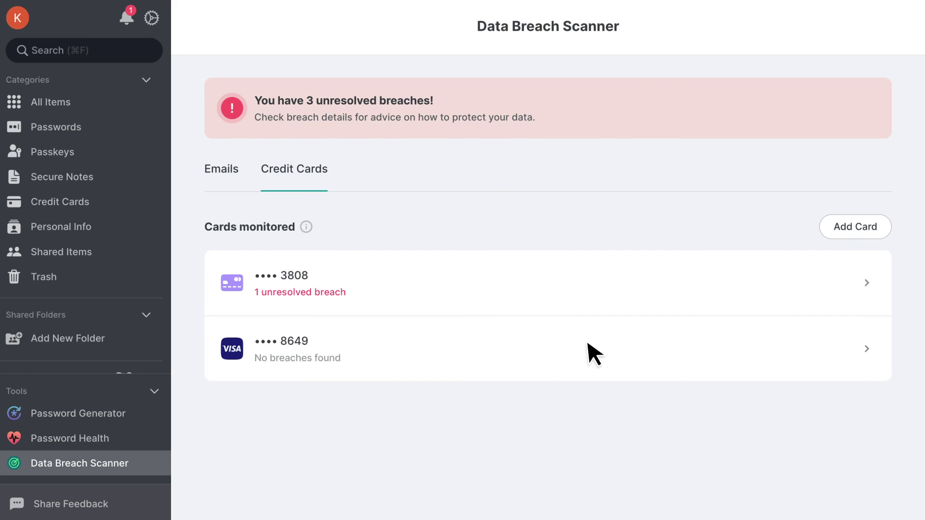
View card 3808's Samplebizsite.biz breach details.
{"action": "left_click", "coordinate": [419, 292]}
{"action": "left_click", "coordinate": [405, 209]}
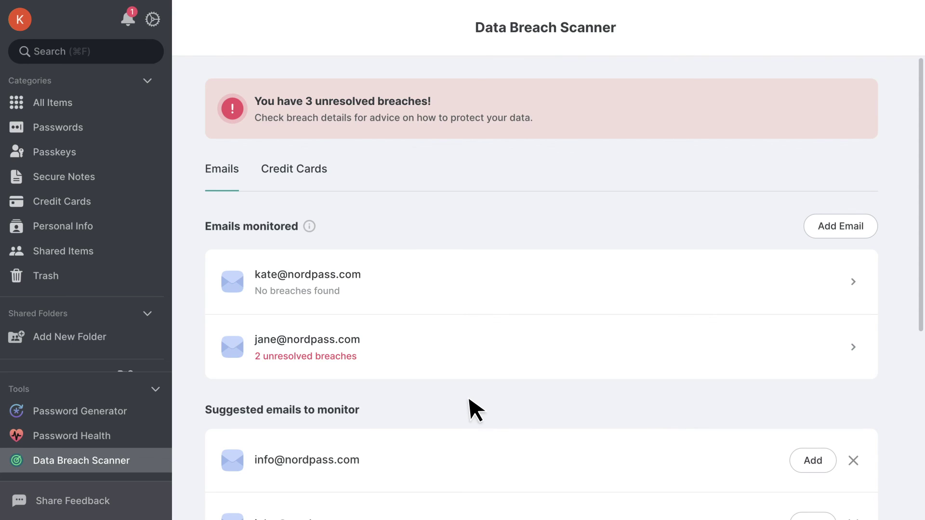
{"action": "left_click", "coordinate": [430, 340]}
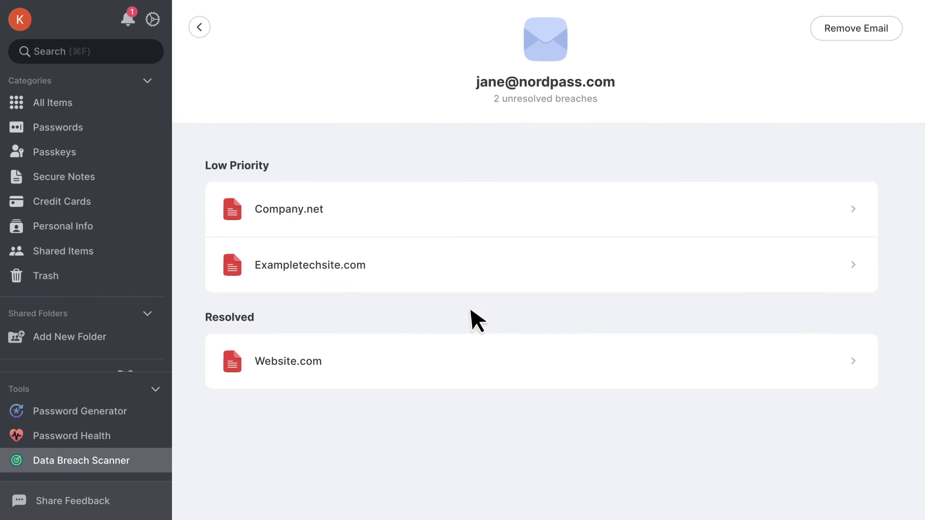
{"action": "left_click", "coordinate": [860, 27]}
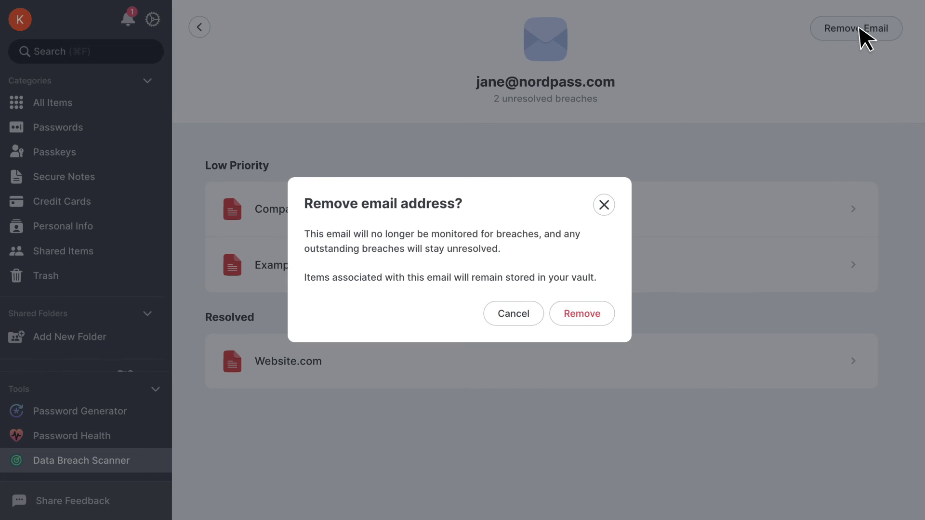
{"action": "left_click", "coordinate": [586, 311]}
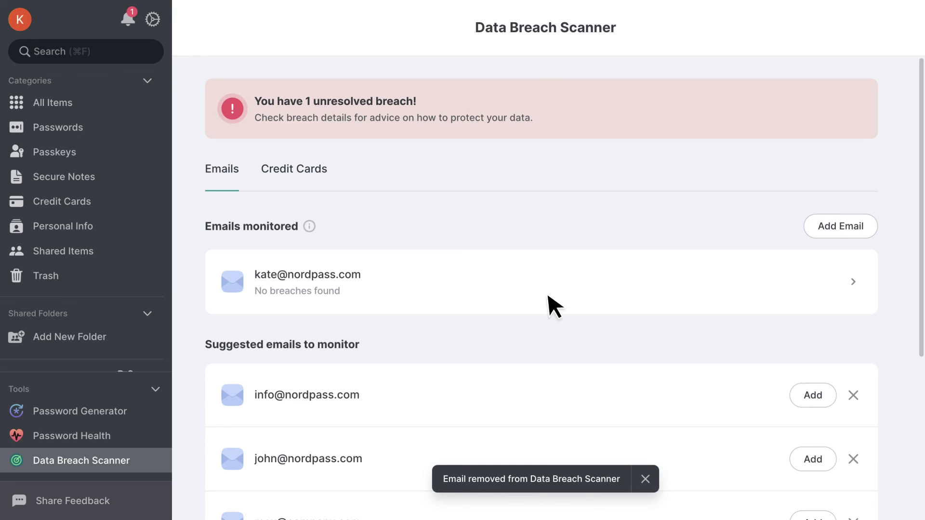
{"action": "left_click", "coordinate": [298, 173]}
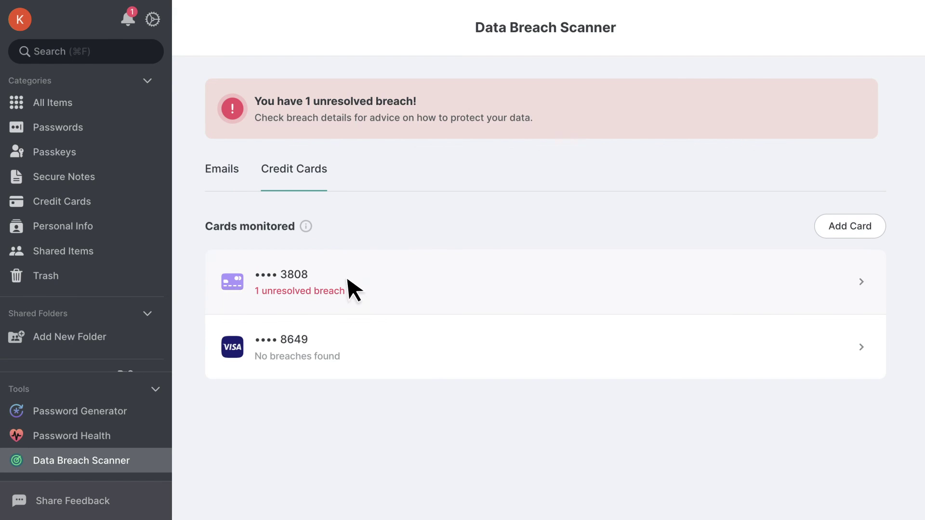
{"action": "left_click", "coordinate": [351, 290]}
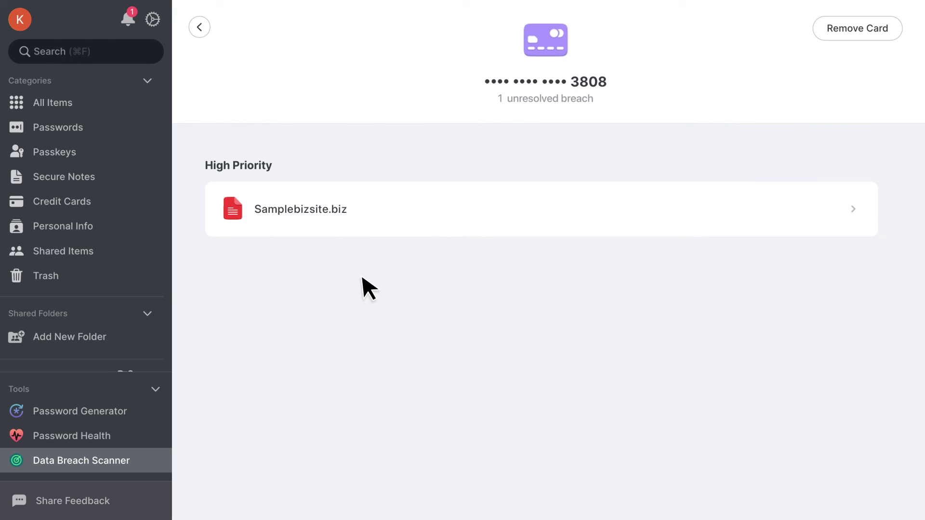
{"action": "left_click", "coordinate": [861, 28]}
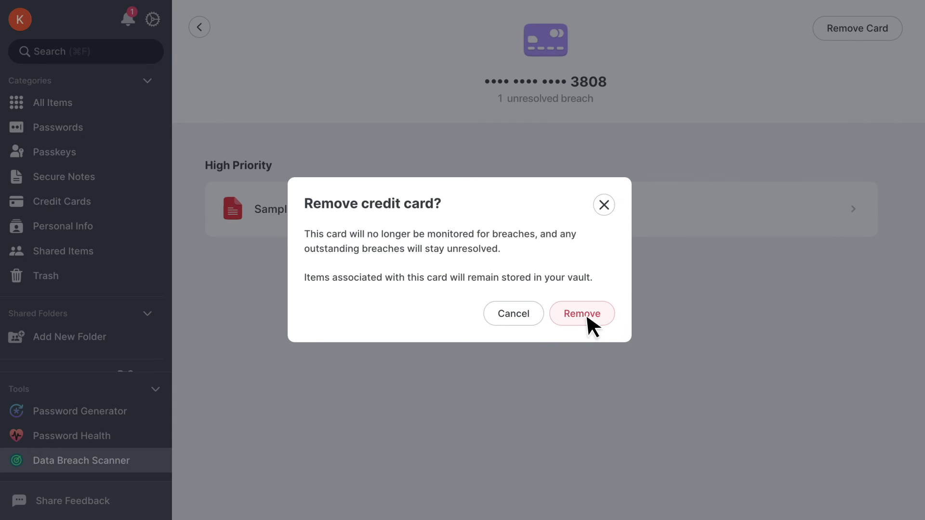